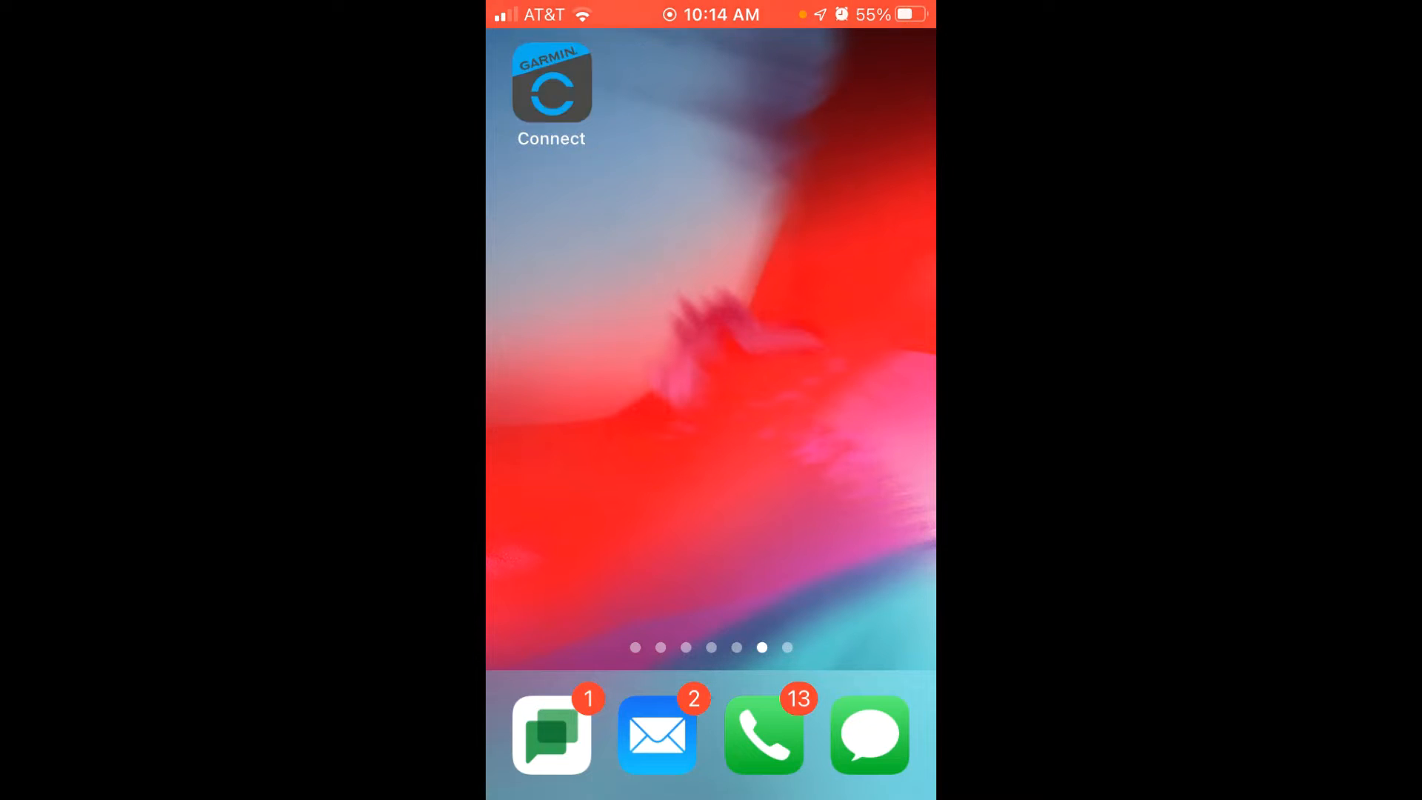
- Launch Garmin Connect and reach the Garmin Devices list from the More section
{"action": "left_click", "coordinate": [551, 83]}
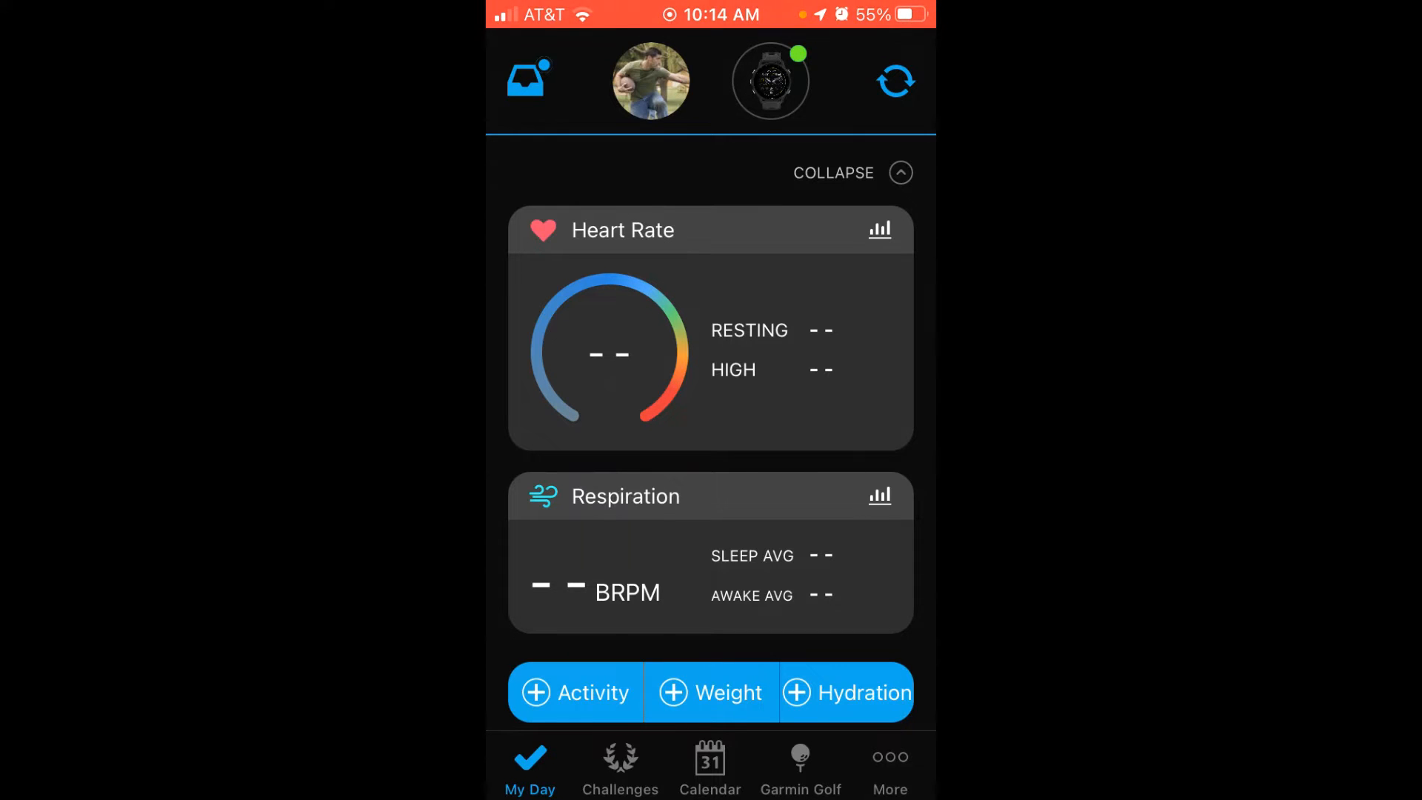
{"action": "left_click", "coordinate": [889, 766]}
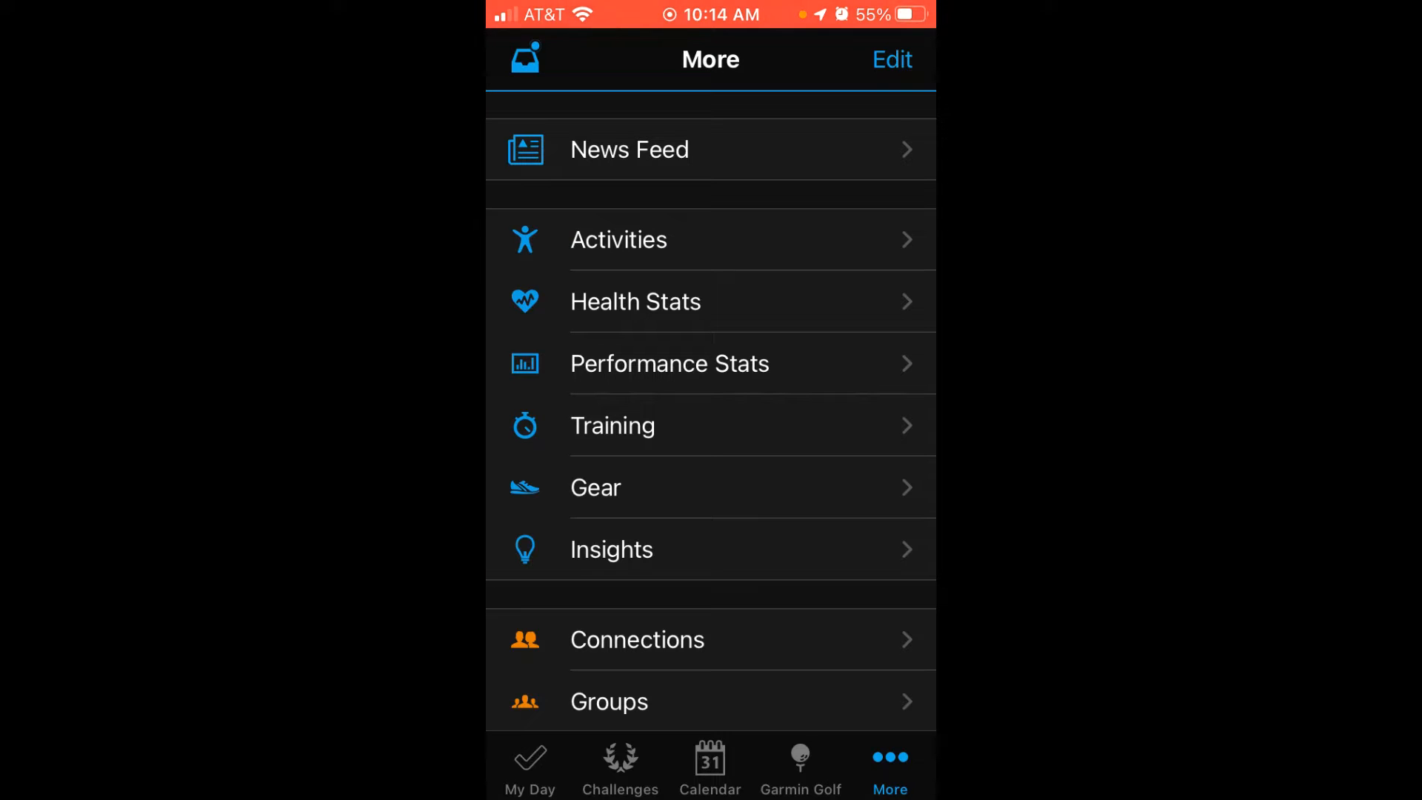
{"action": "scroll", "coordinate": [711, 444], "scroll_direction": "down", "scroll_amount": 5}
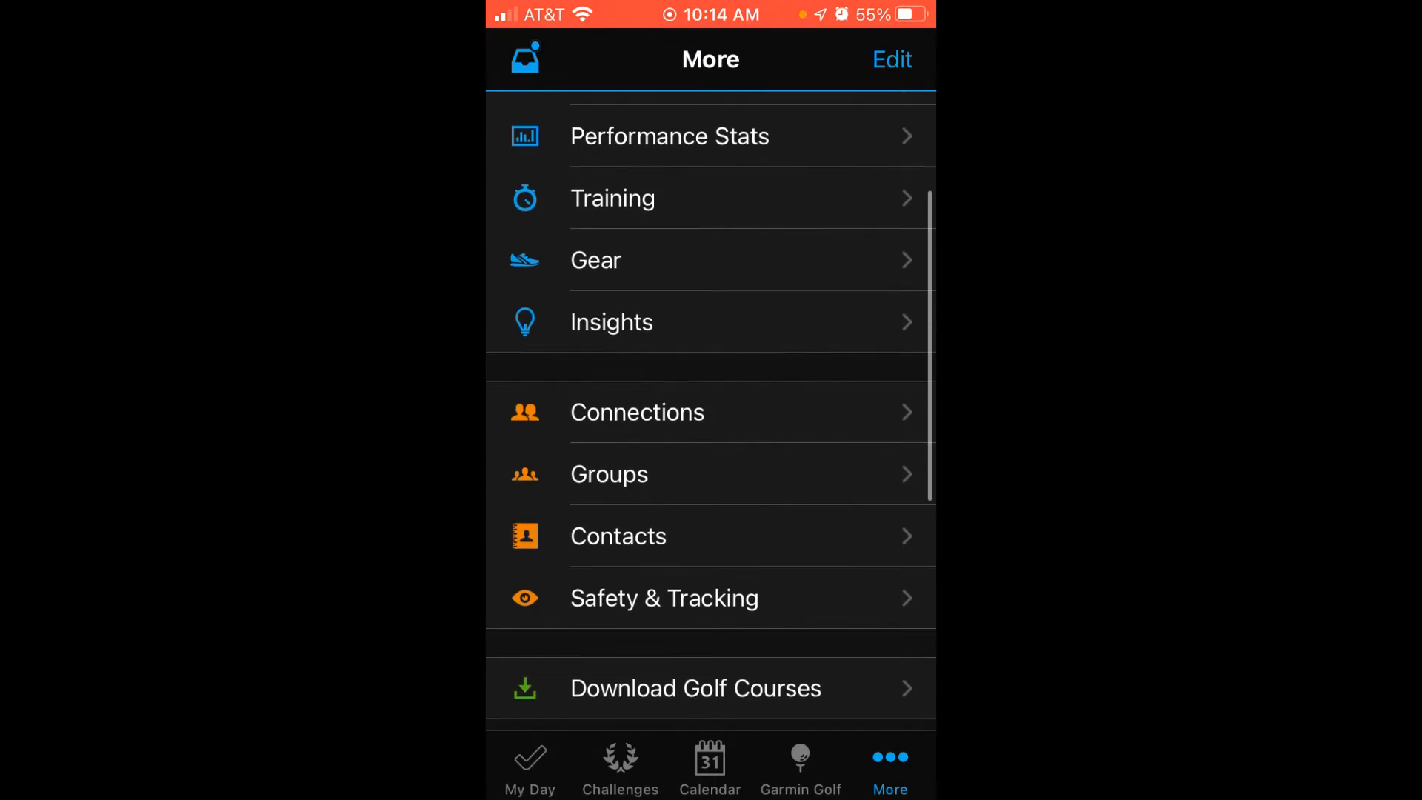
{"action": "scroll", "coordinate": [711, 445], "scroll_direction": "down", "scroll_amount": 3}
{"action": "scroll", "coordinate": [712, 445], "scroll_direction": "down", "scroll_amount": 3}
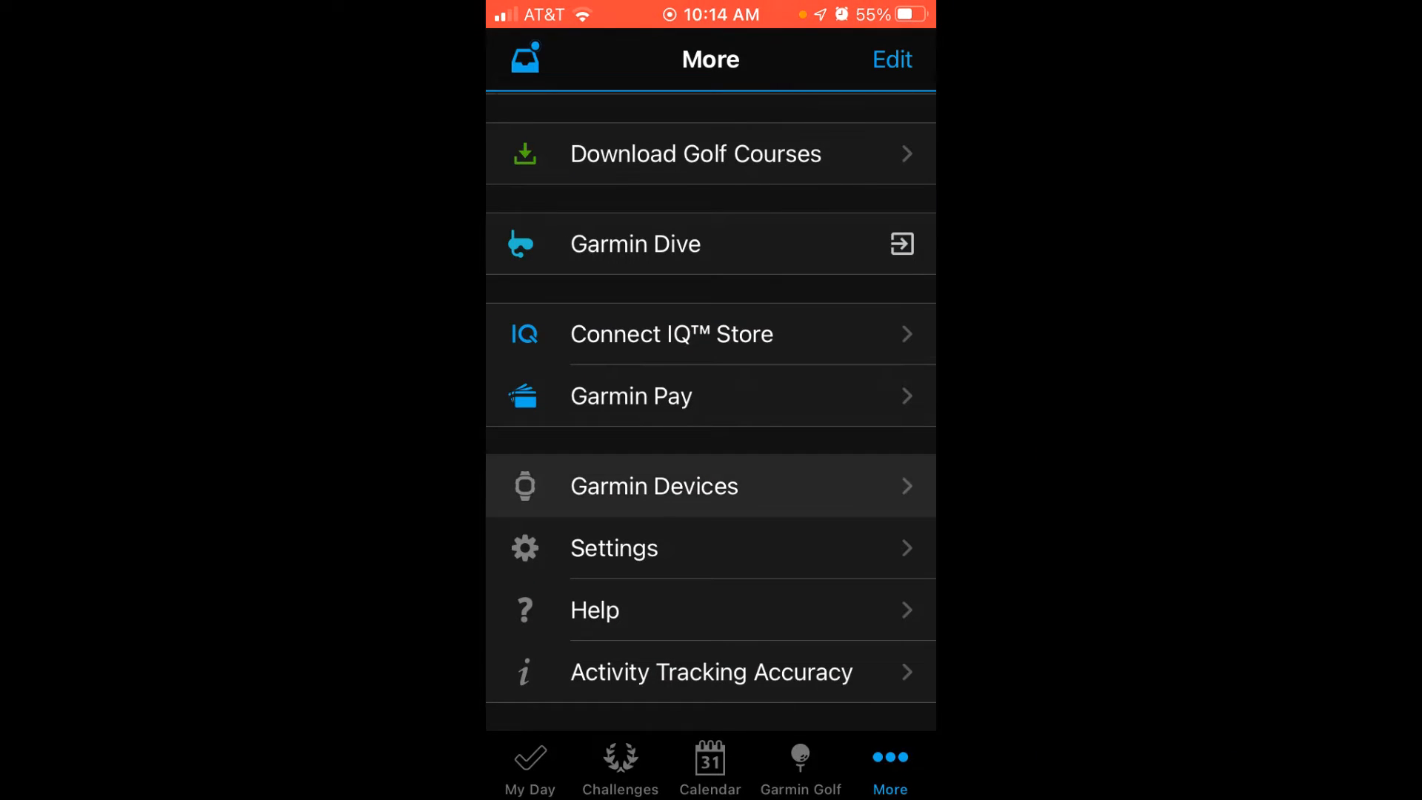
{"action": "left_click", "coordinate": [712, 485]}
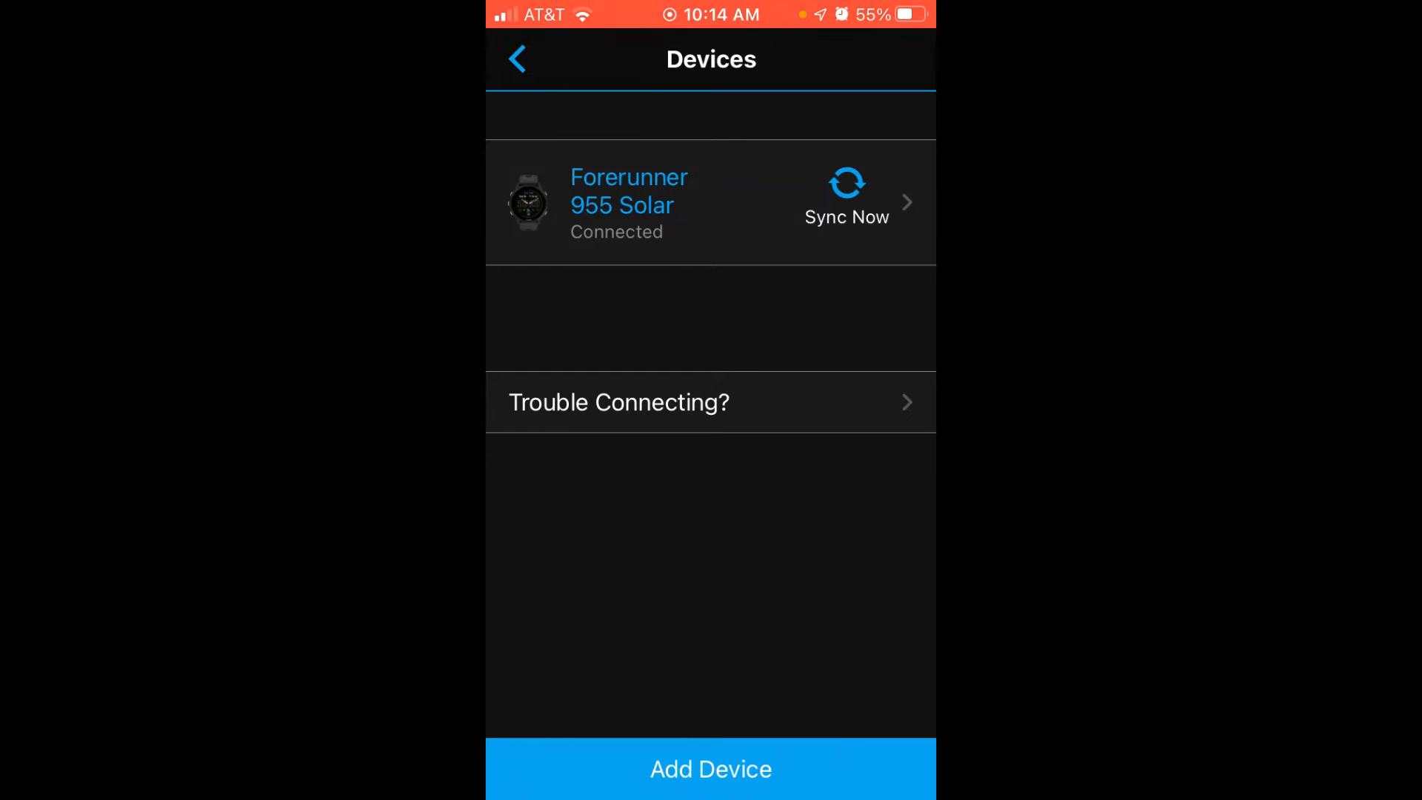
- Select the Forerunner 955 Solar to show its settings categories
{"action": "left_click", "coordinate": [645, 204]}
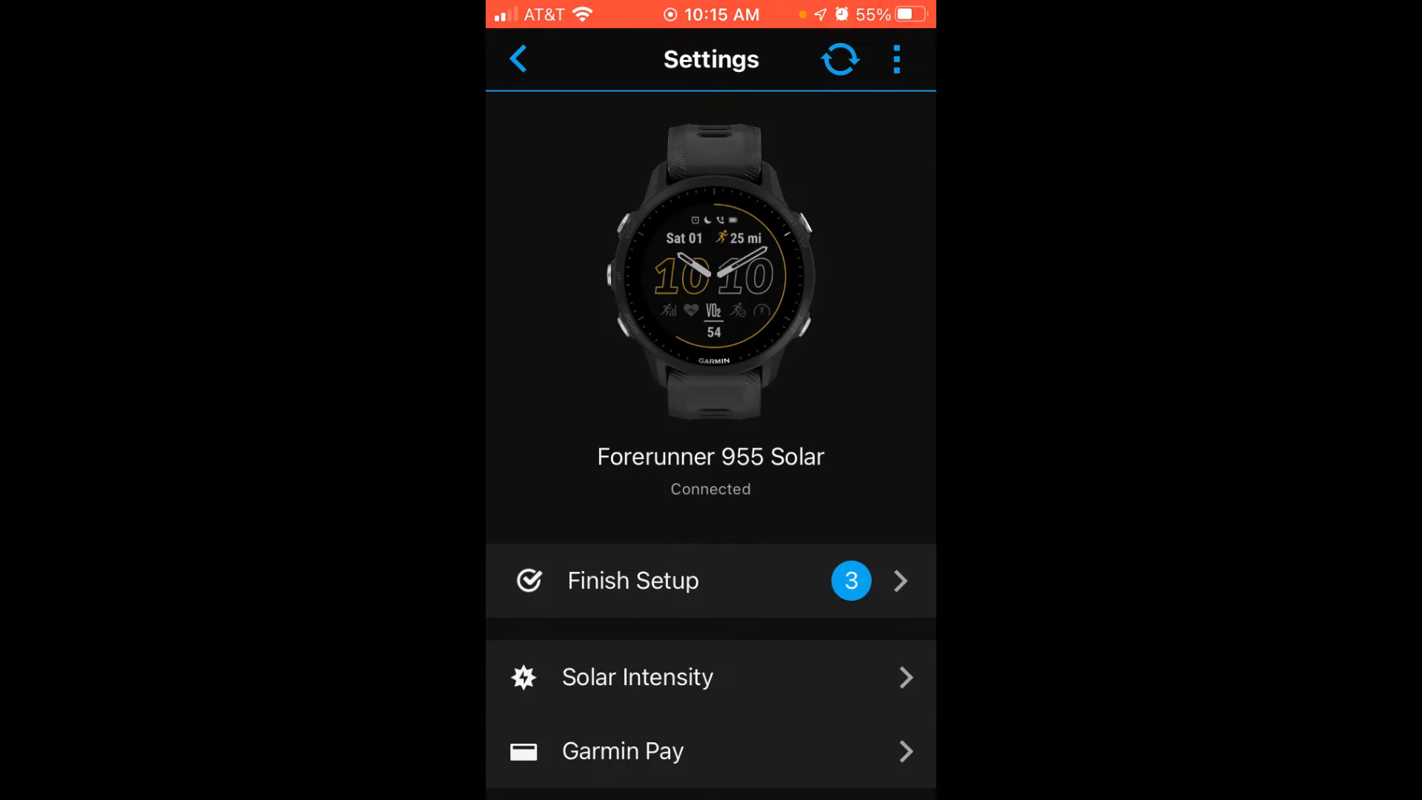
{"action": "scroll", "coordinate": [711, 445], "scroll_direction": "down", "scroll_amount": 3}
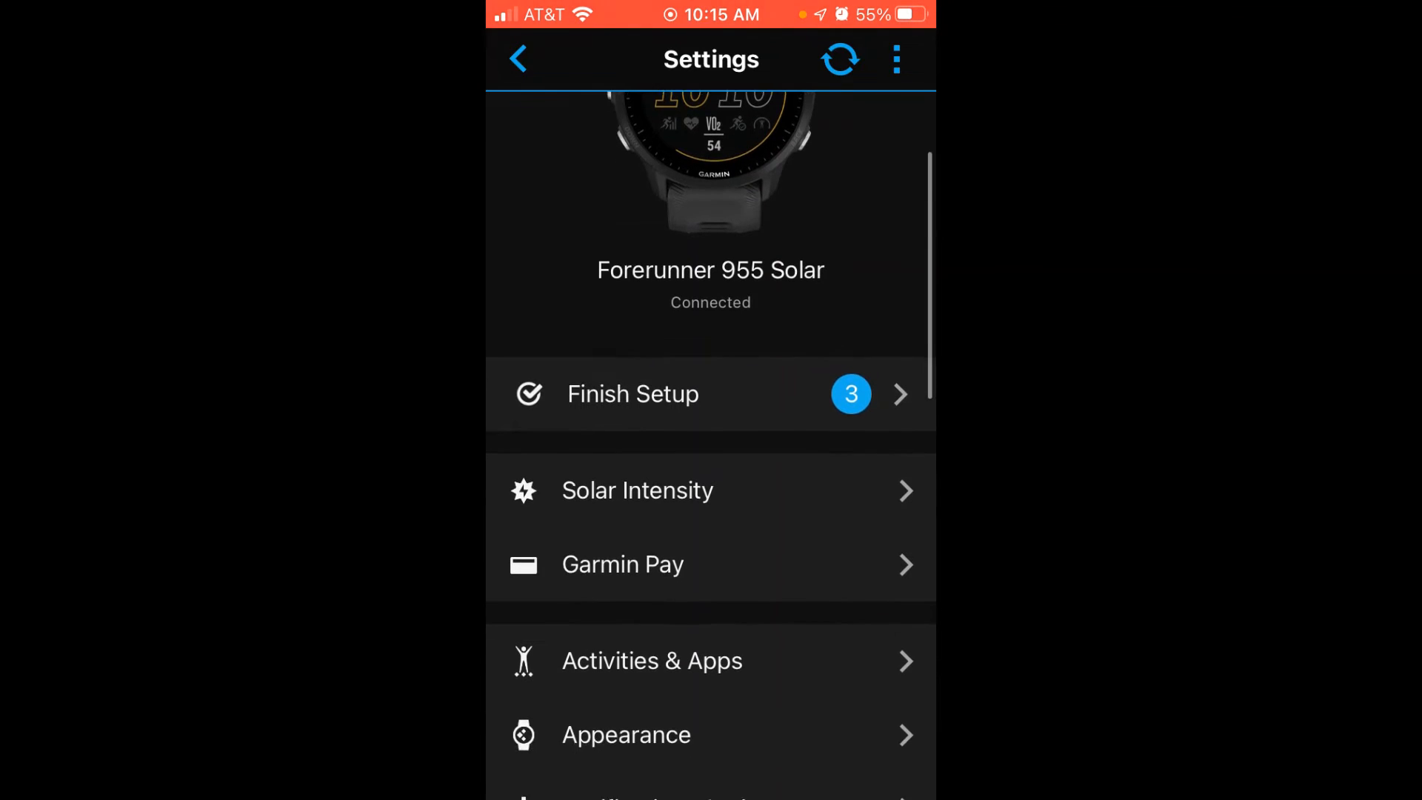
{"action": "scroll", "coordinate": [711, 445], "scroll_direction": "down", "scroll_amount": 8}
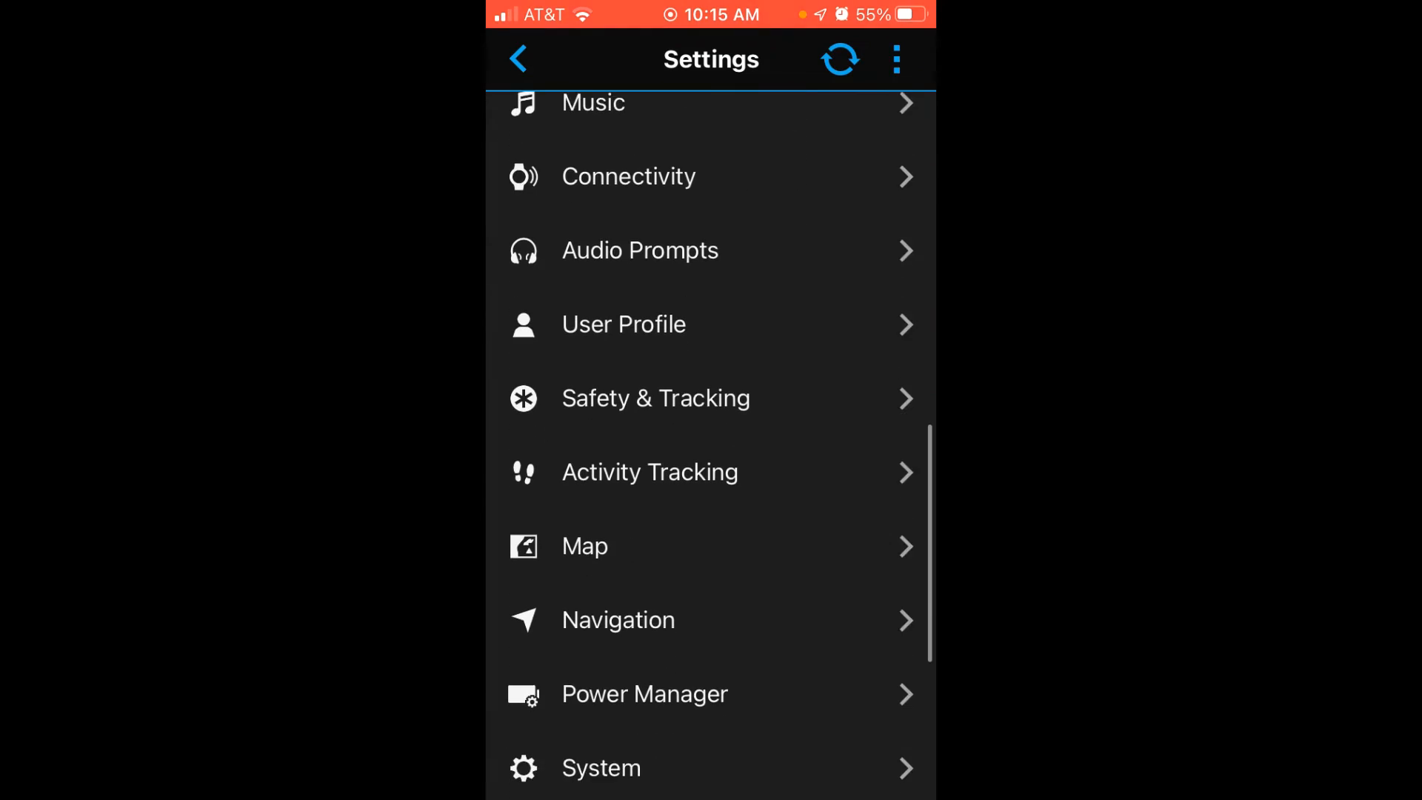
{"action": "scroll", "coordinate": [711, 444], "scroll_direction": "down", "scroll_amount": 5}
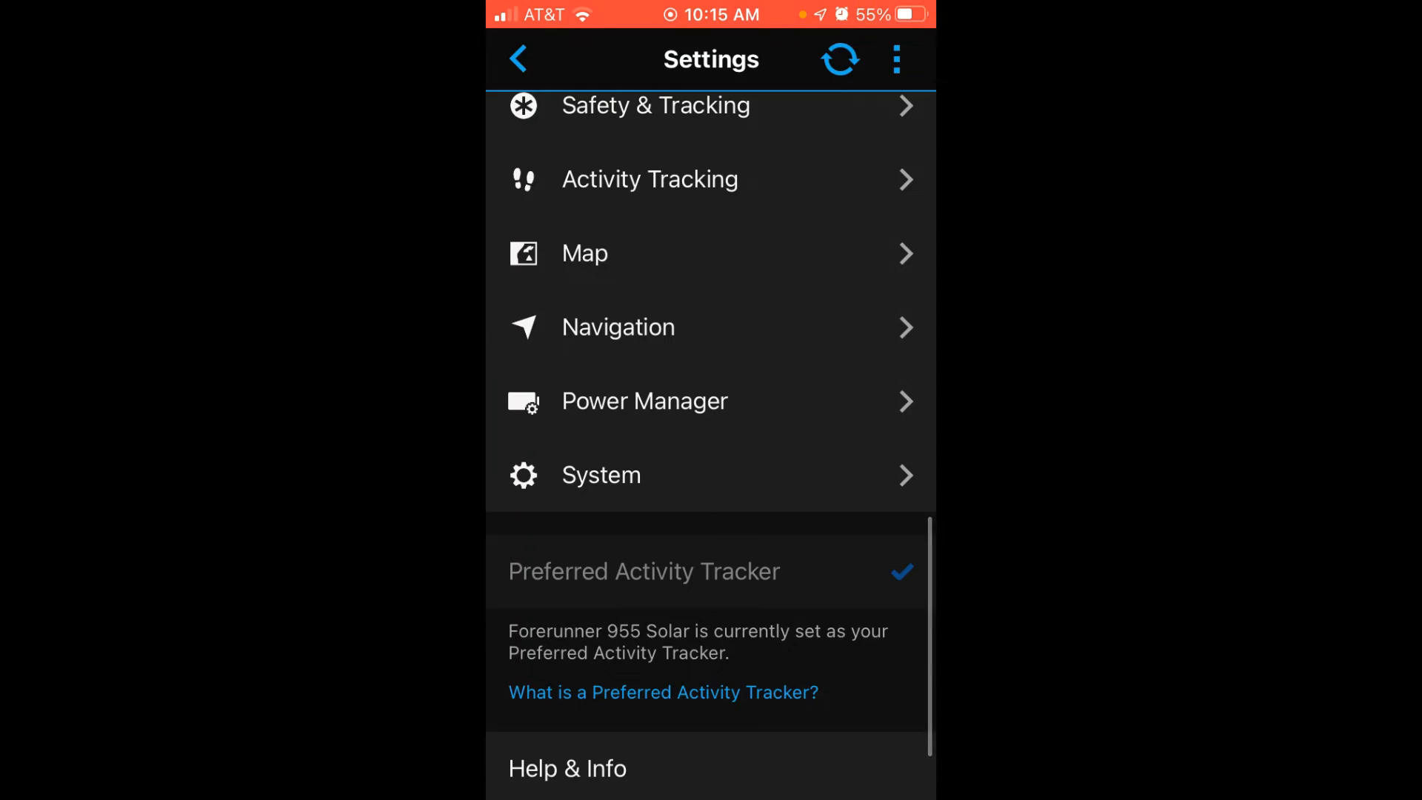
- Under System > Time, change Set Time from Auto to Manual
{"action": "left_click", "coordinate": [711, 474]}
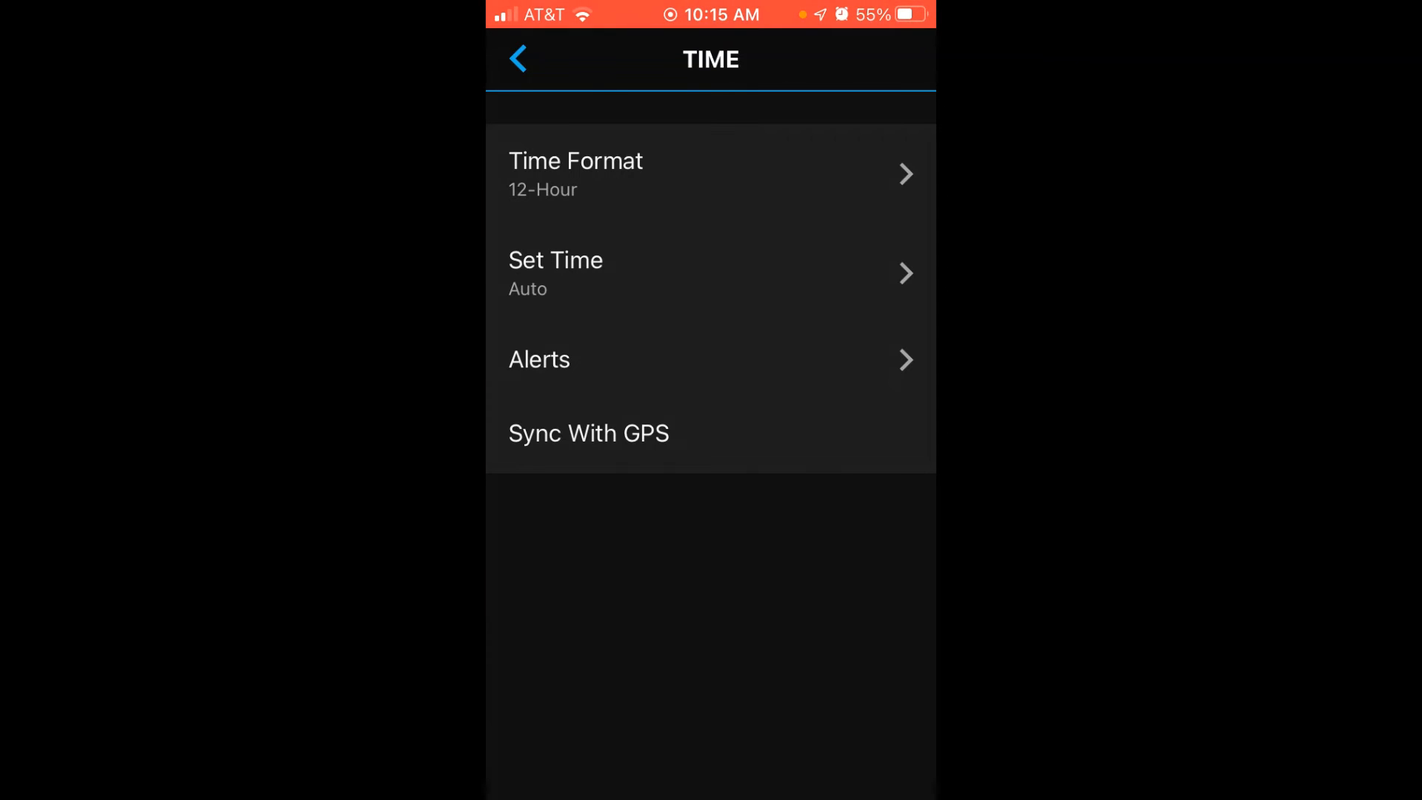
{"action": "left_click", "coordinate": [710, 273]}
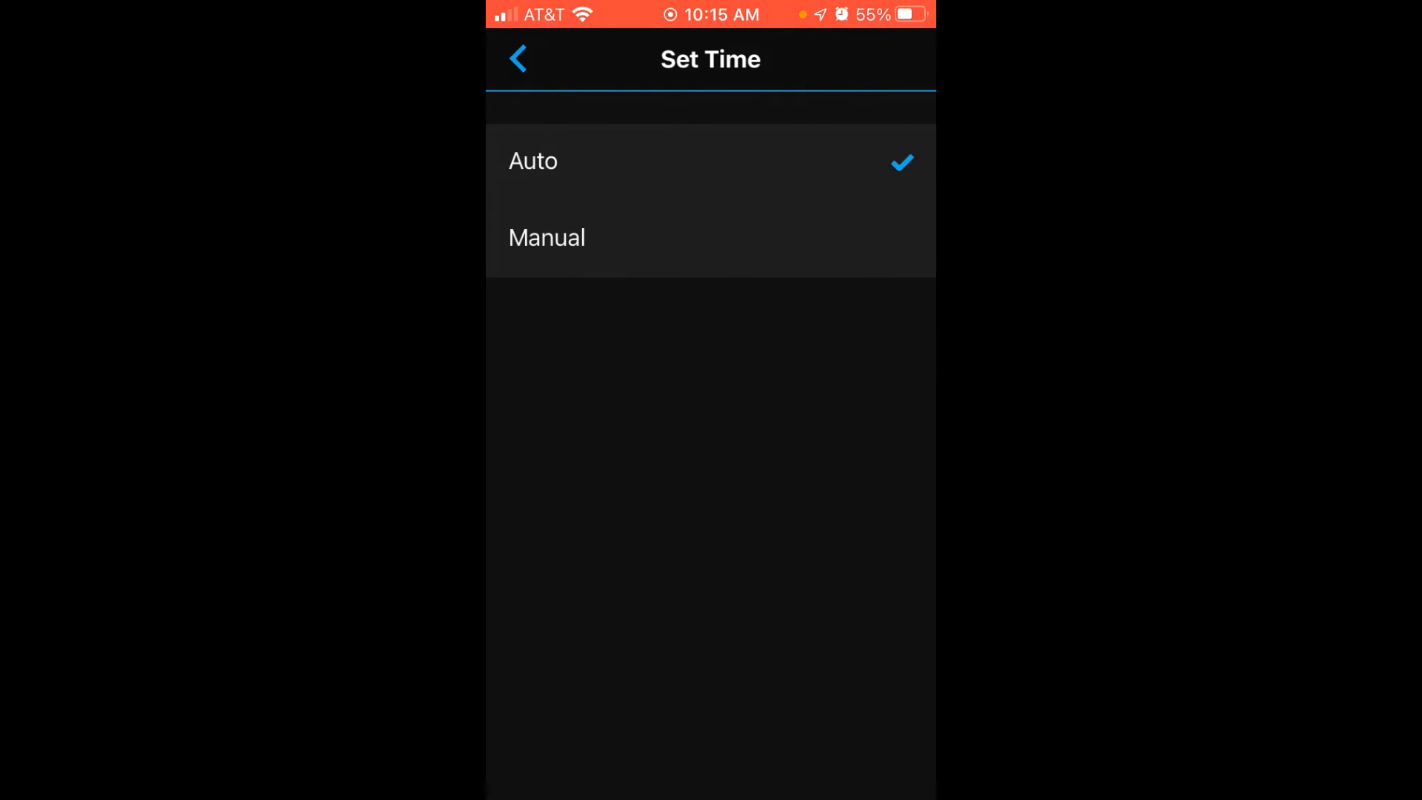
{"action": "left_click", "coordinate": [711, 237]}
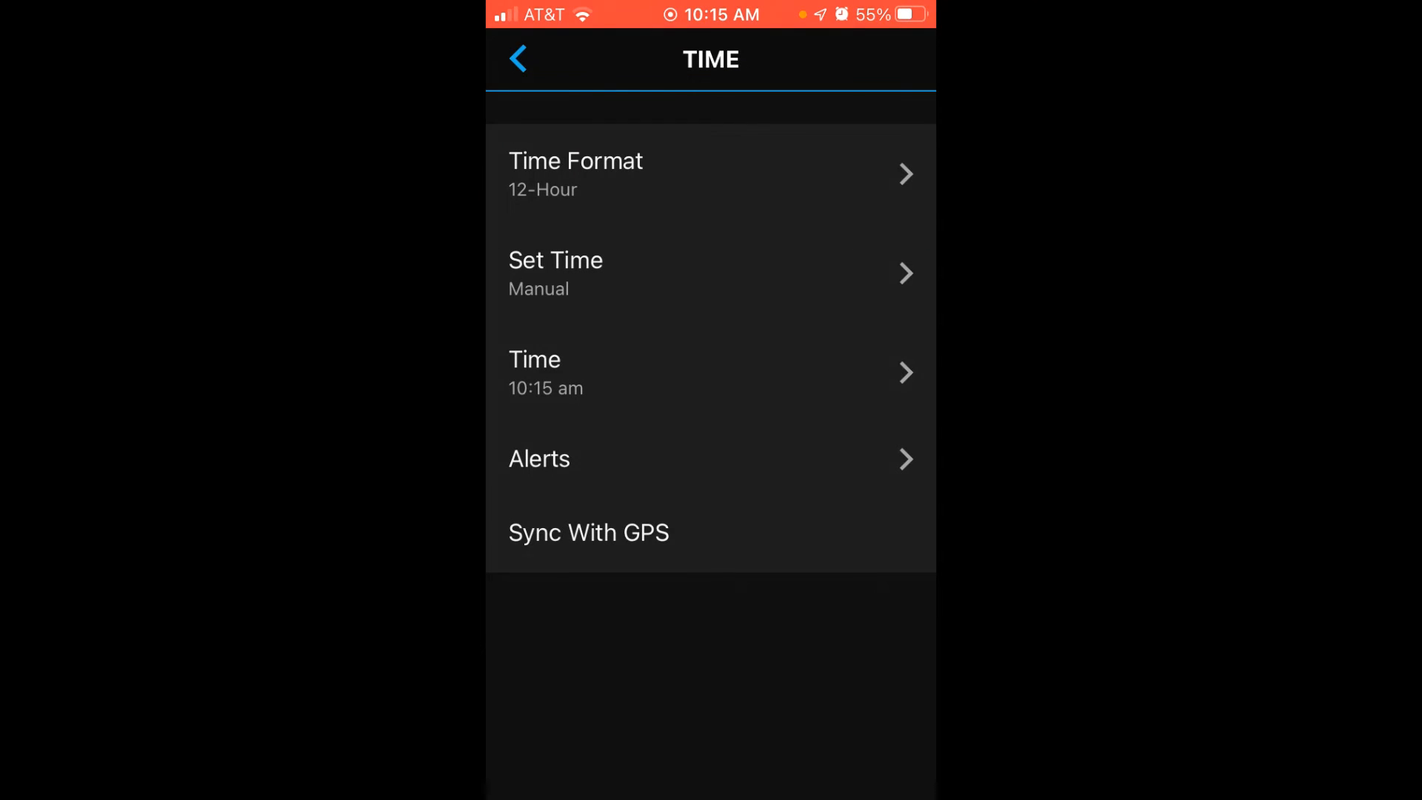
- Confirm 10:15 AM as the manual watch time and go back to the Settings list
{"action": "left_click", "coordinate": [712, 372]}
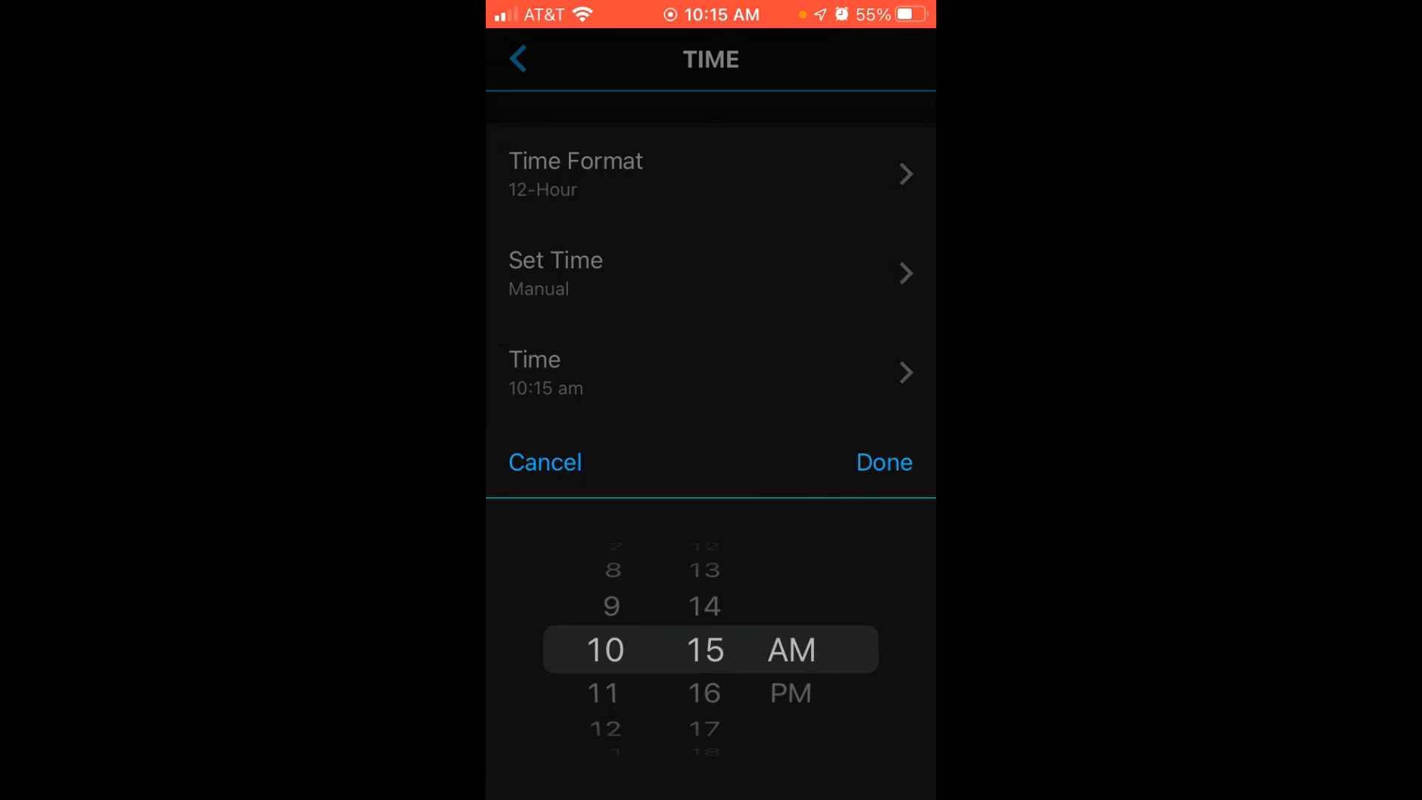
{"action": "left_click", "coordinate": [884, 463]}
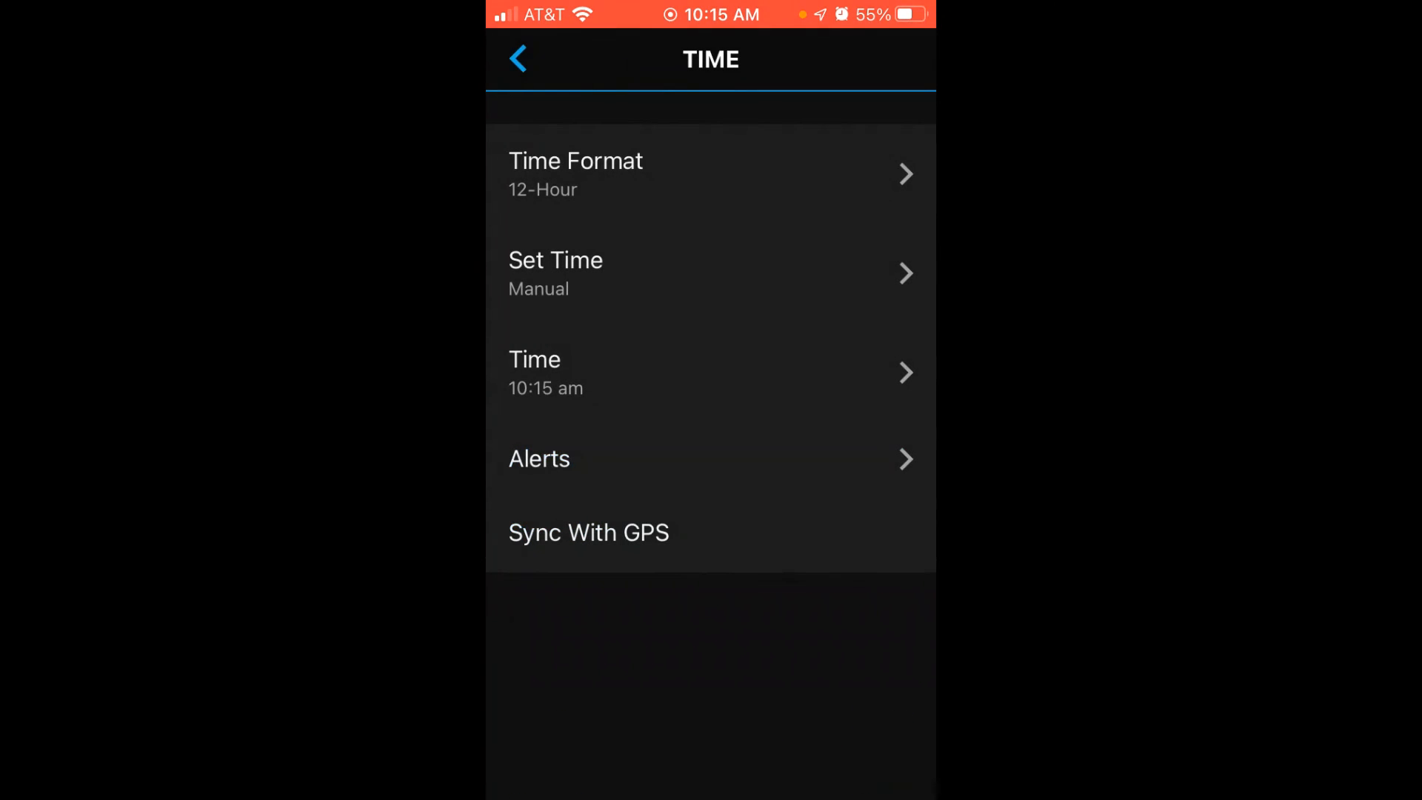
{"action": "left_click", "coordinate": [519, 59]}
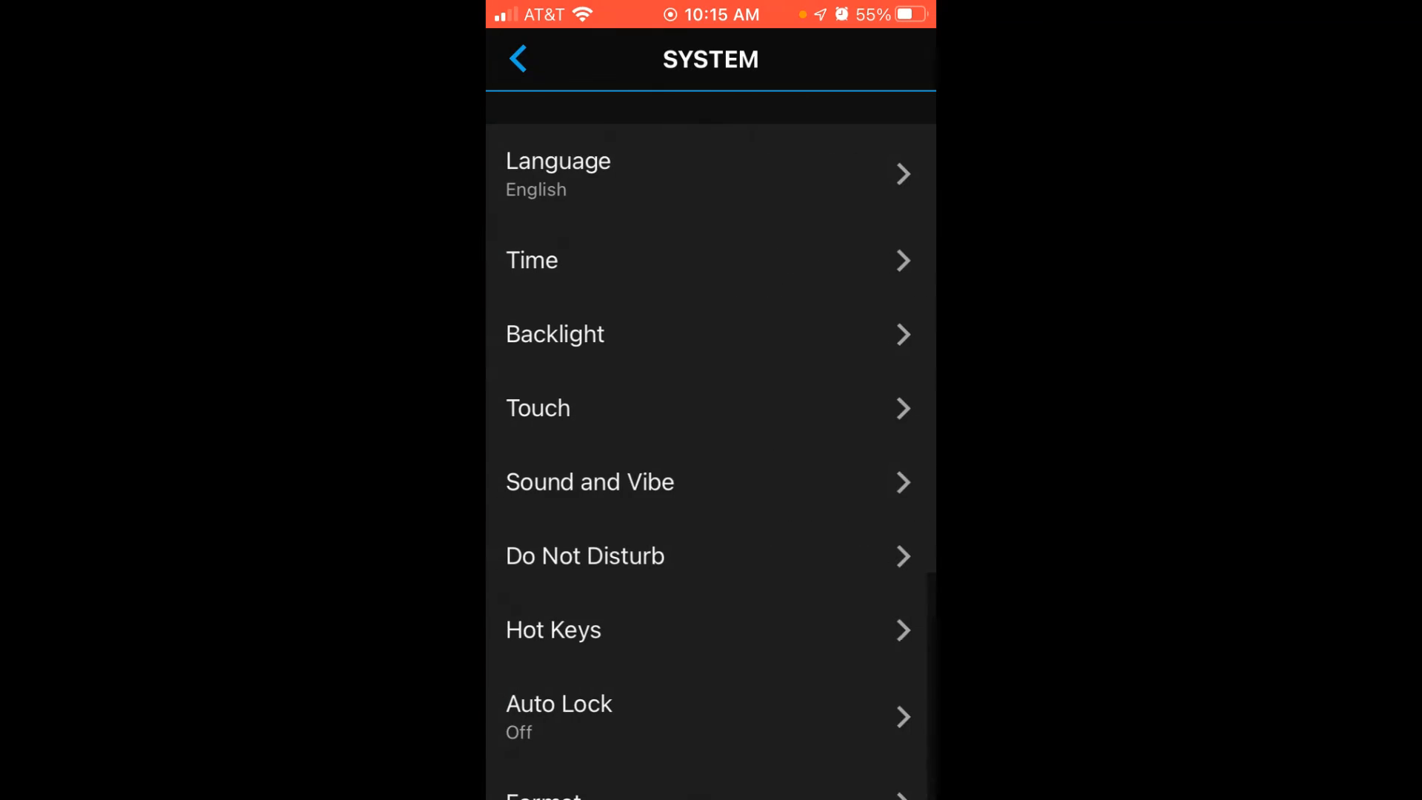
{"action": "left_click", "coordinate": [519, 58]}
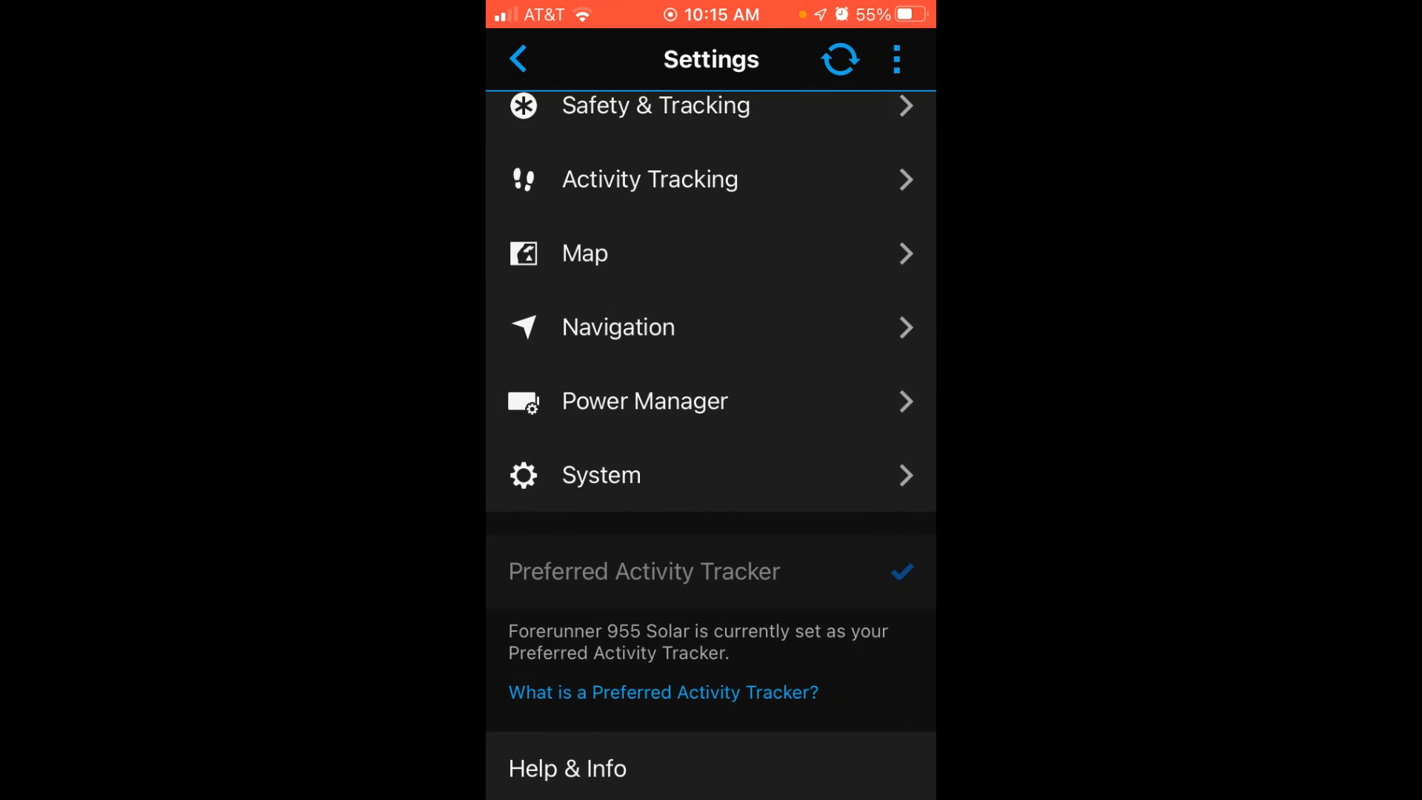